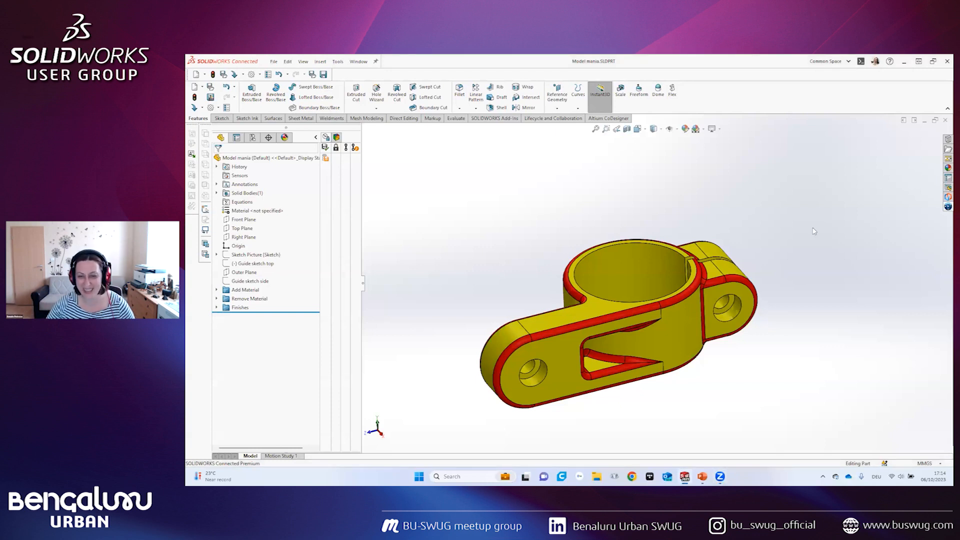
- Roll the model history back to just after the Sketch Picture feature
middle_click_drag(670, 307, 675, 308)
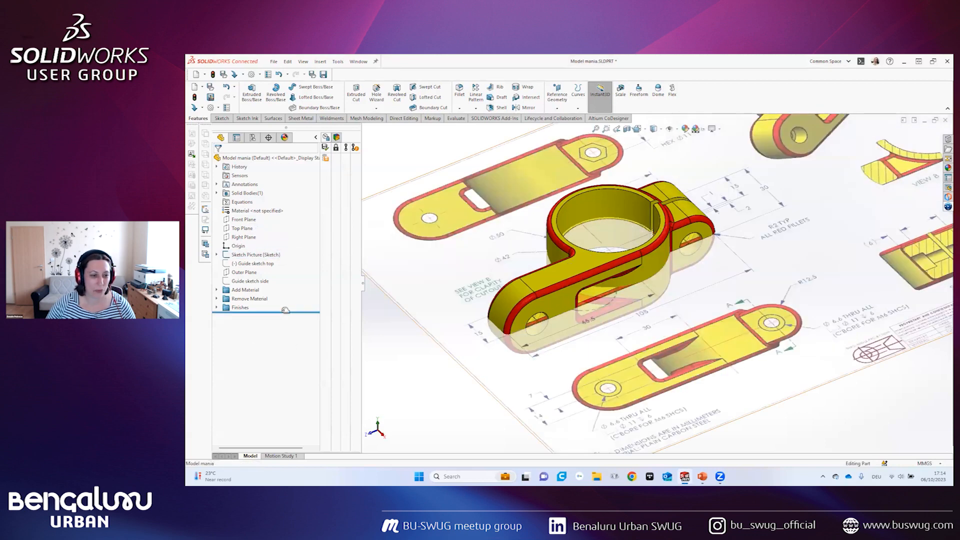
left_click_drag(265, 312, 328, 258)
scroll(689, 298, "up", 5)
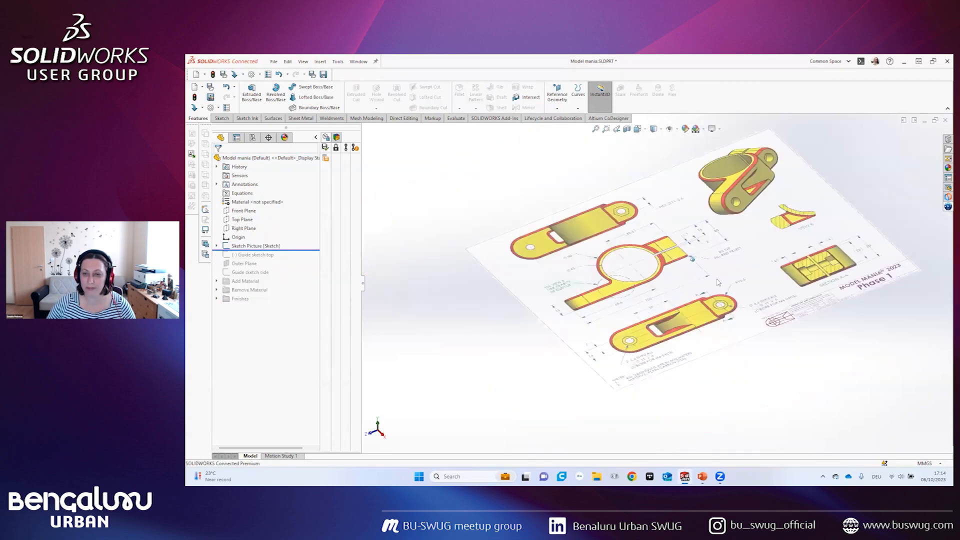
- Examine the views, dimensions and notes of the Model Mania 2023 Phase 1 drawing placed on the top plane
middle_click_drag(689, 298, 691, 310)
key("ctrl+5")
scroll(659, 339, "down", 5)
scroll(763, 306, "up", 3)
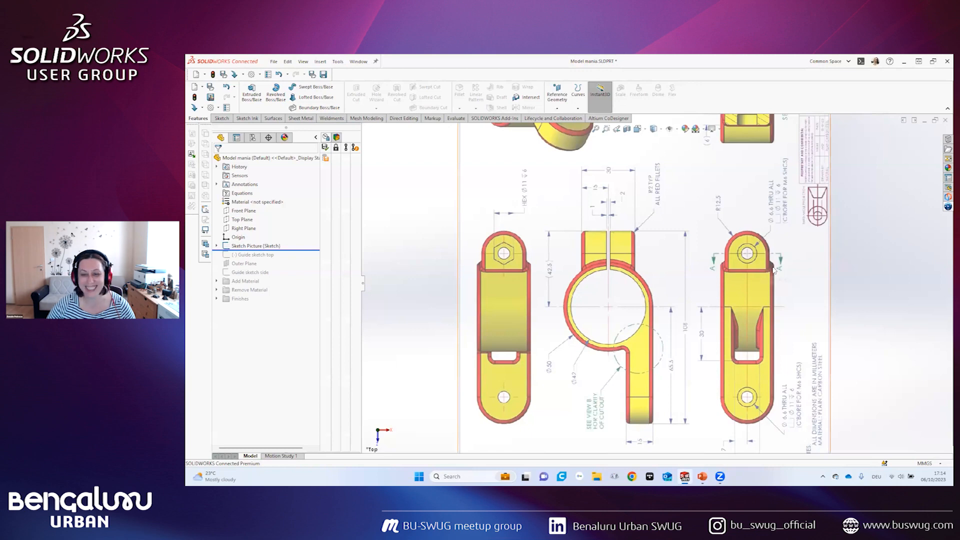
scroll(800, 198, "up", 2)
scroll(801, 200, "up", 2)
scroll(800, 198, "down", 2)
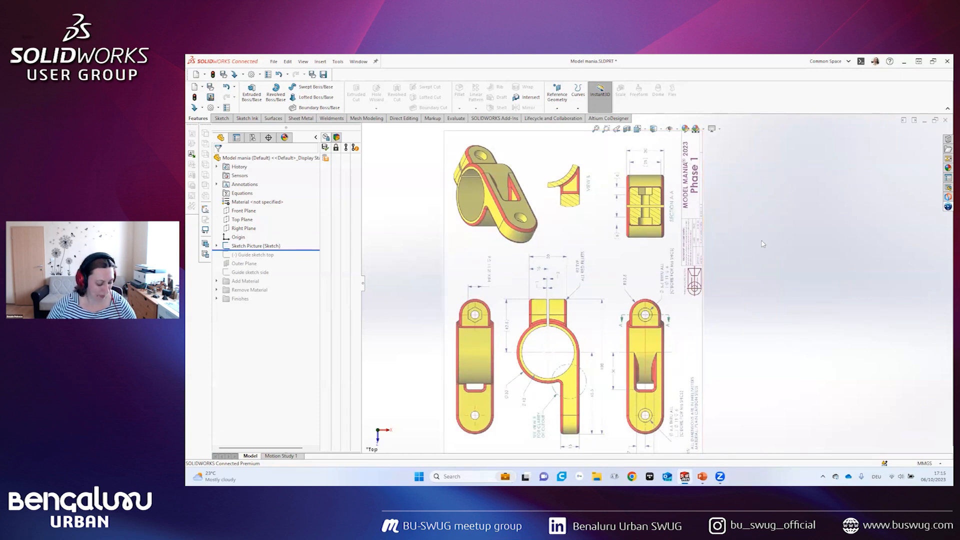
key("ctrl+7")
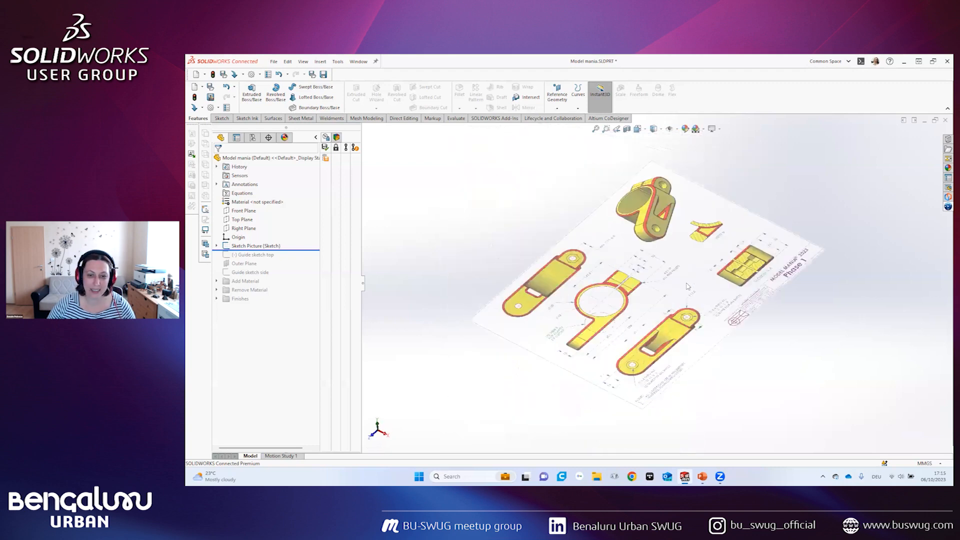
middle_click_drag(694, 292, 671, 312)
scroll(670, 312, "down", 3)
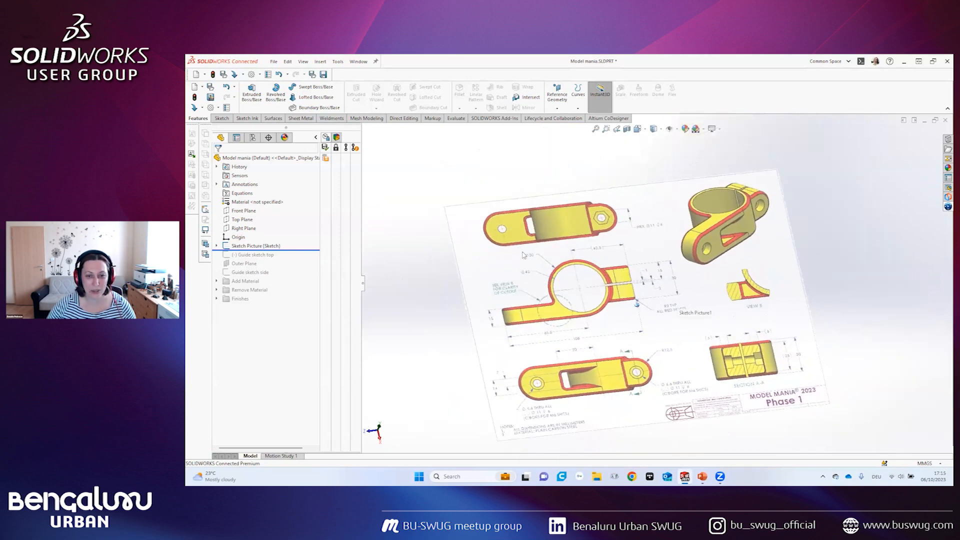
- Open the Sketch Picture sketch, inspect the drawing image's size, position and transparency properties, and exit the sketch
left_click(256, 246)
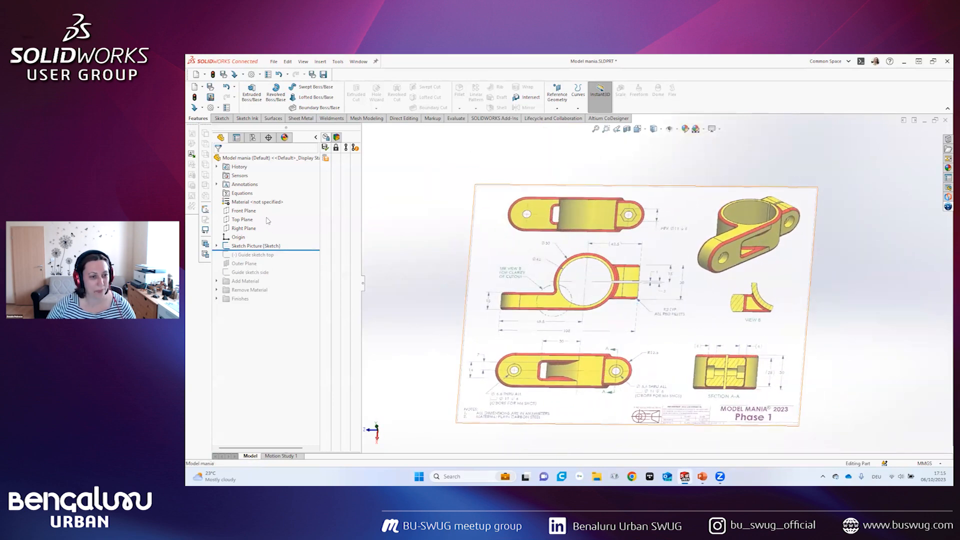
left_click(266, 219)
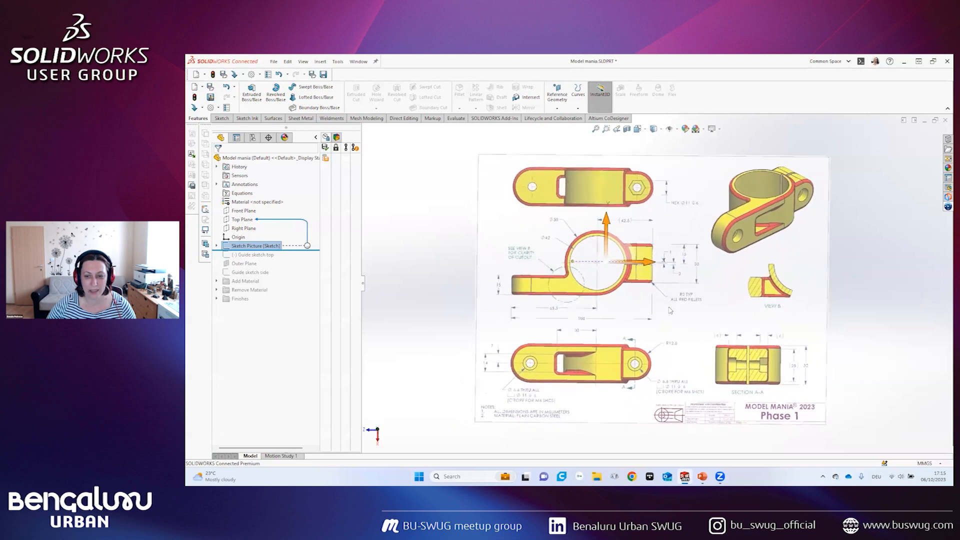
left_click(616, 306)
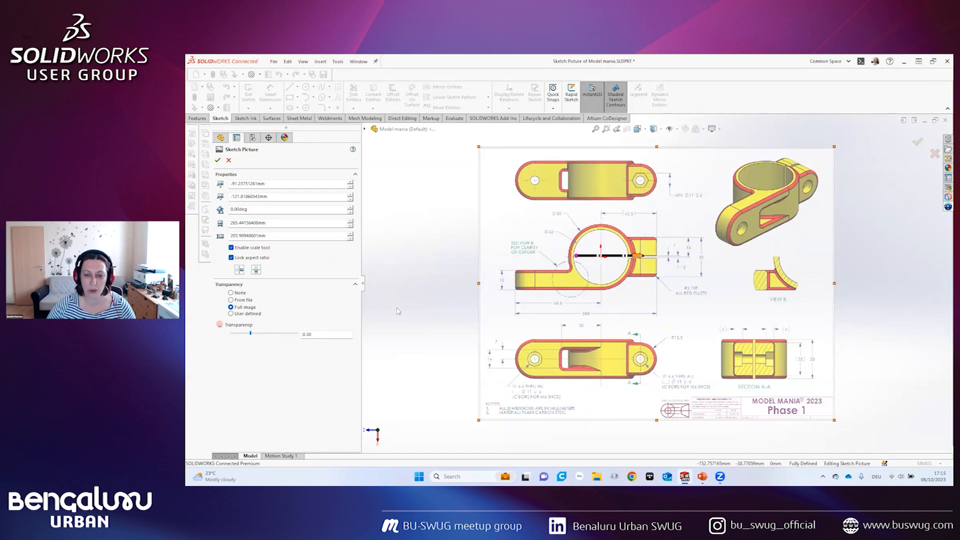
left_click(217, 160)
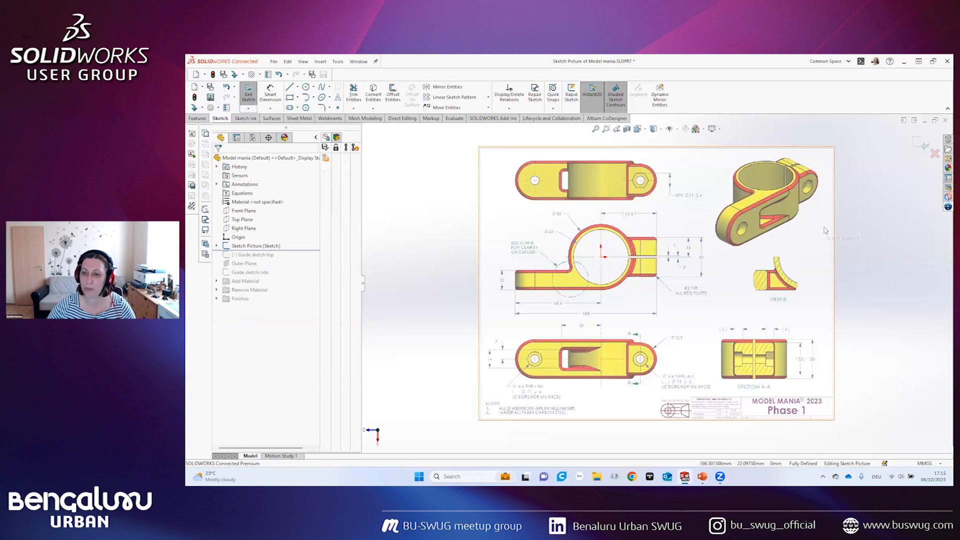
middle_click_drag(882, 156, 898, 148)
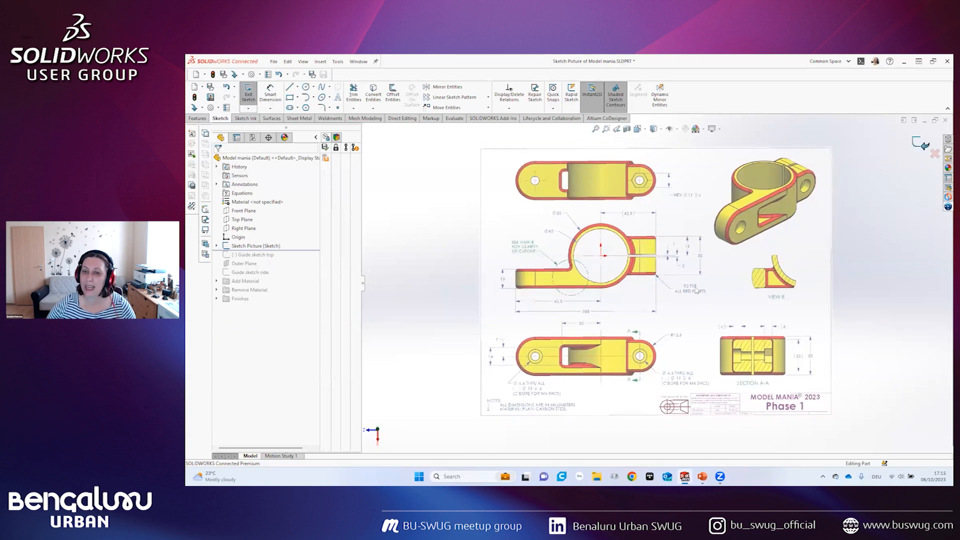
left_click(920, 144)
- Roll the history forward past Guide sketch top and open that sketch to examine its geometry and dimensions over the drawing
left_click_drag(302, 250, 289, 259)
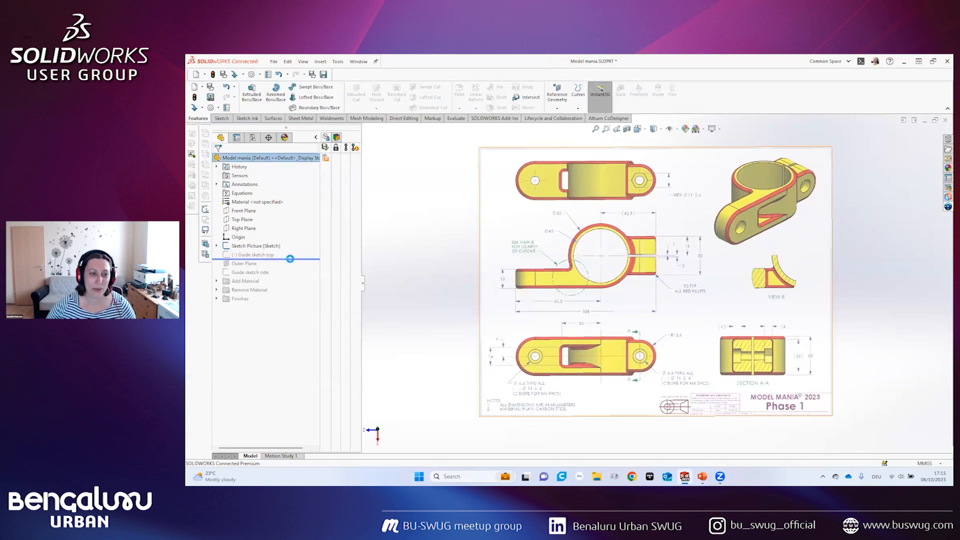
left_click(246, 255)
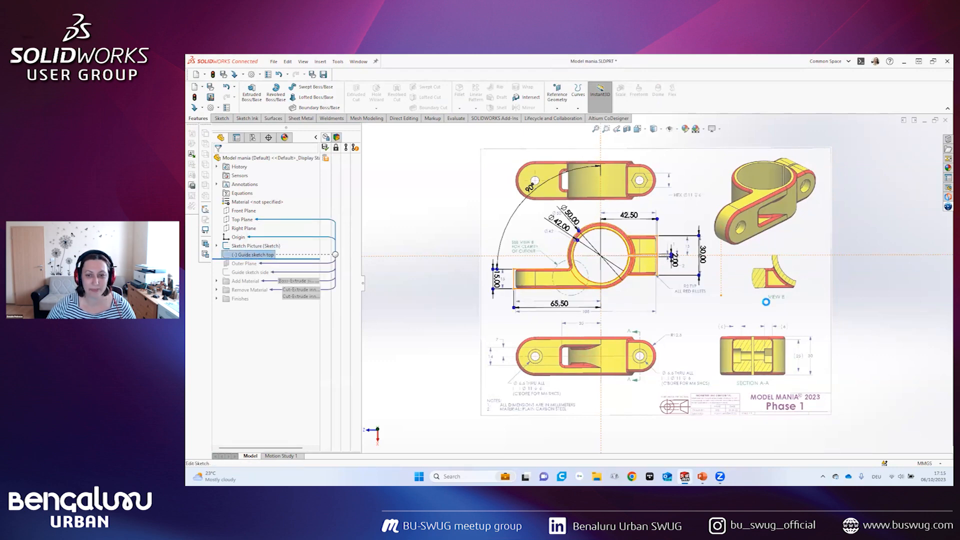
middle_click_drag(766, 302, 716, 305)
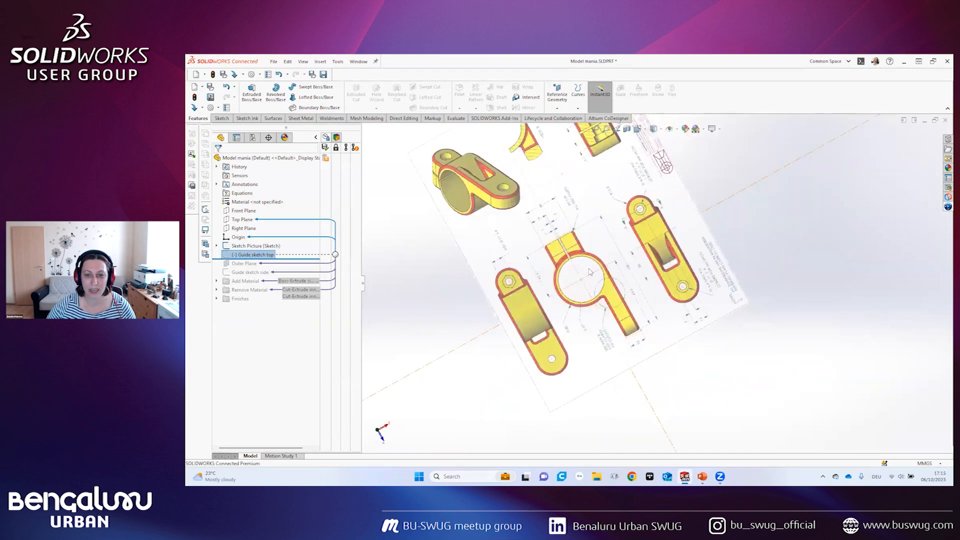
scroll(640, 294, "down", 6)
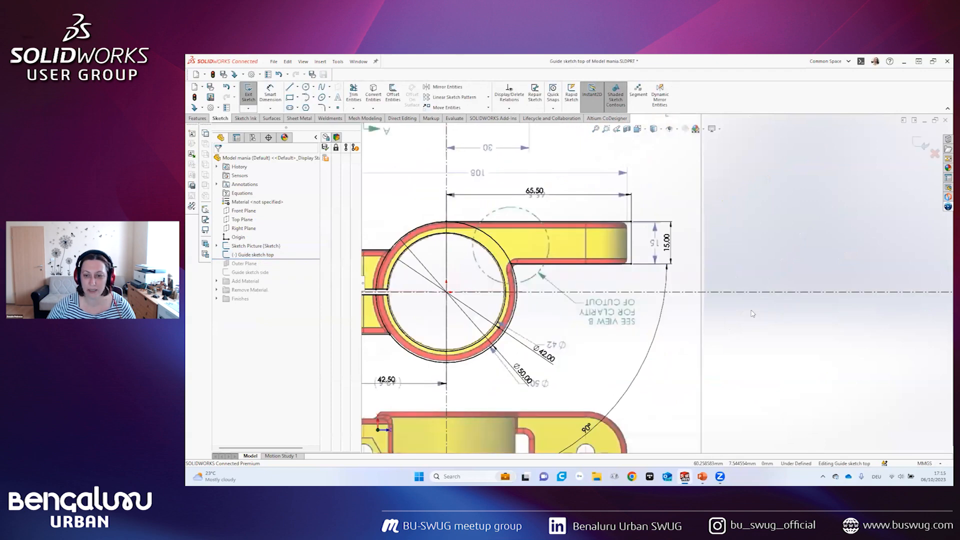
scroll(736, 312, "up", 1)
scroll(729, 312, "up", 1)
scroll(580, 286, "down", 2)
scroll(578, 284, "up", 2)
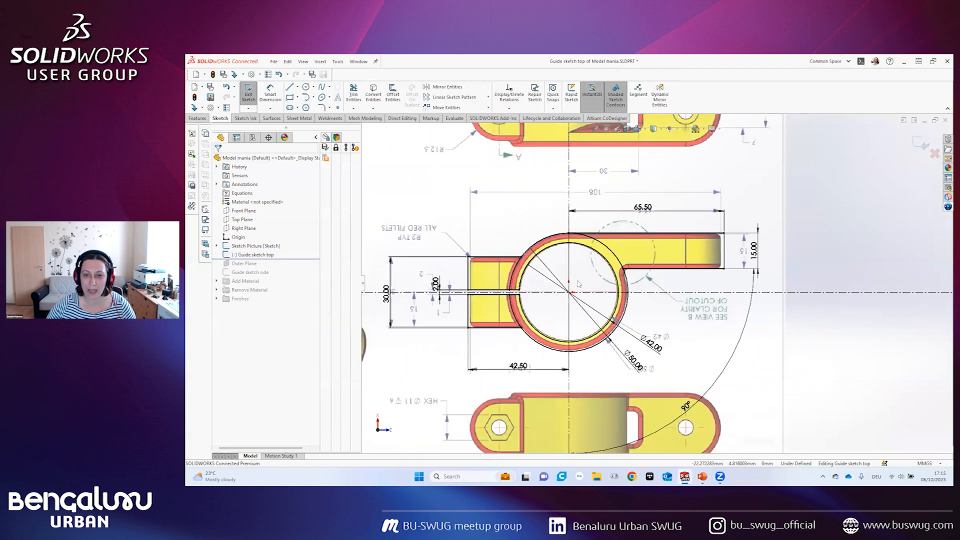
scroll(531, 276, "down", 2)
scroll(736, 291, "up", 2)
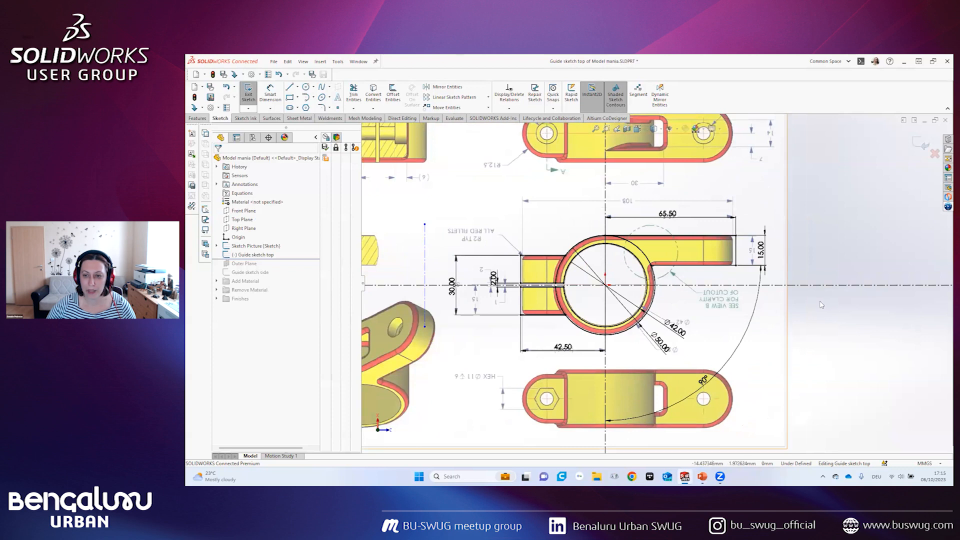
- Sketch a circle about 34 mm in diameter in the empty area outside the drawing image, beyond the long arm
scroll(657, 284, "up", 1)
left_click(305, 86)
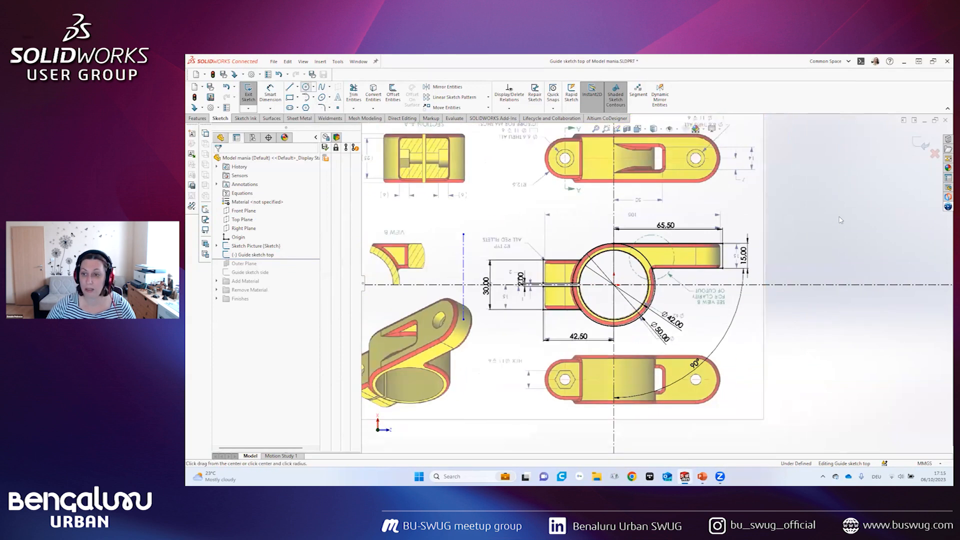
left_click(820, 227)
left_click(832, 252)
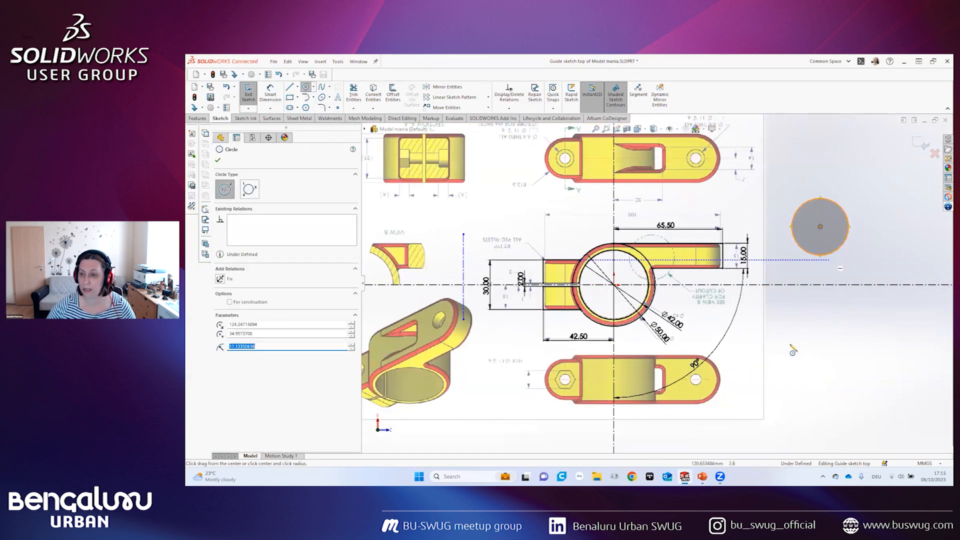
key("Escape")
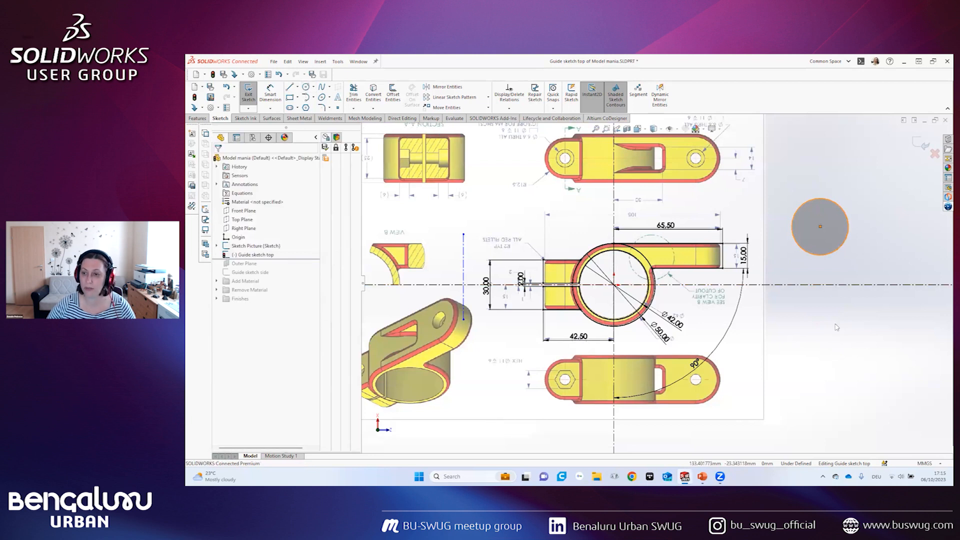
- Try Fully Define Sketch on all entities, calculating relations and baseline dimensions from the origin
right_click(844, 251)
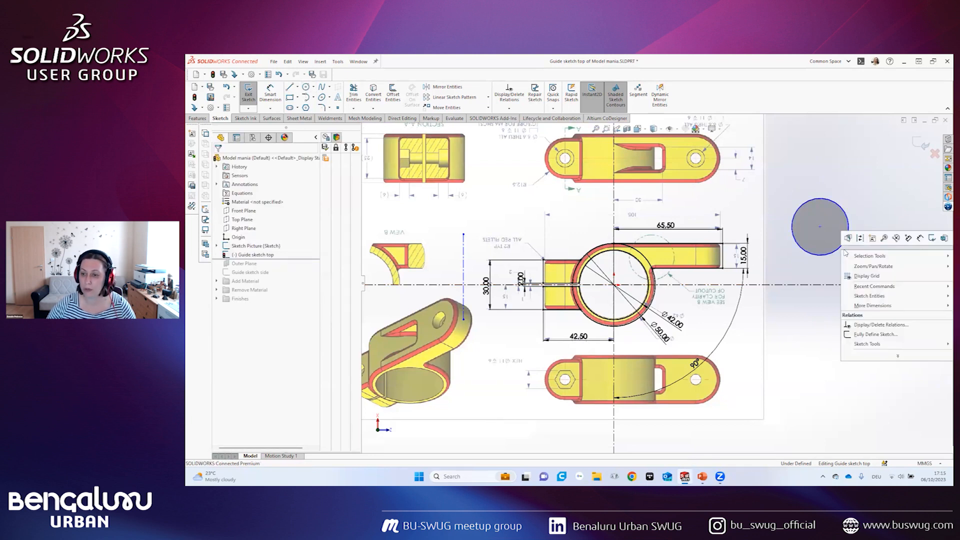
left_click(871, 334)
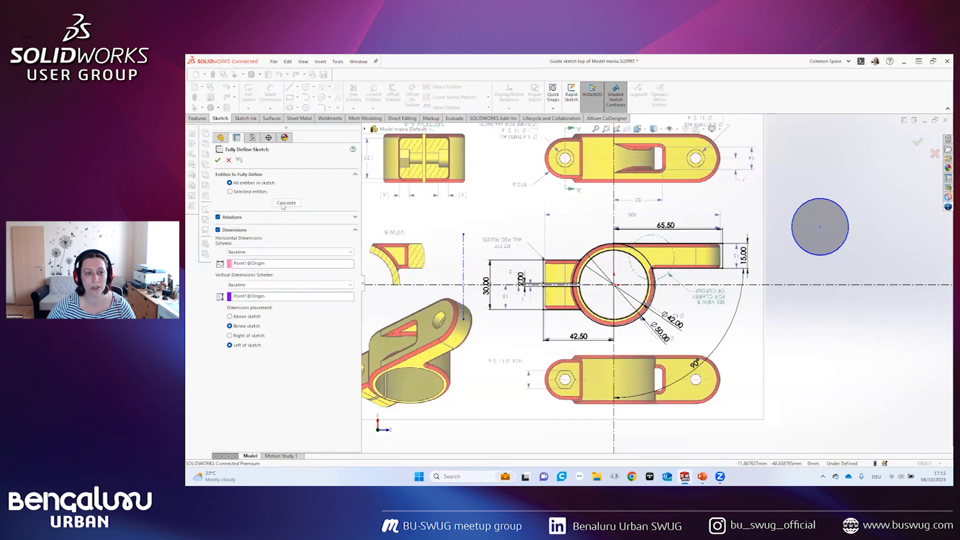
left_click(294, 203)
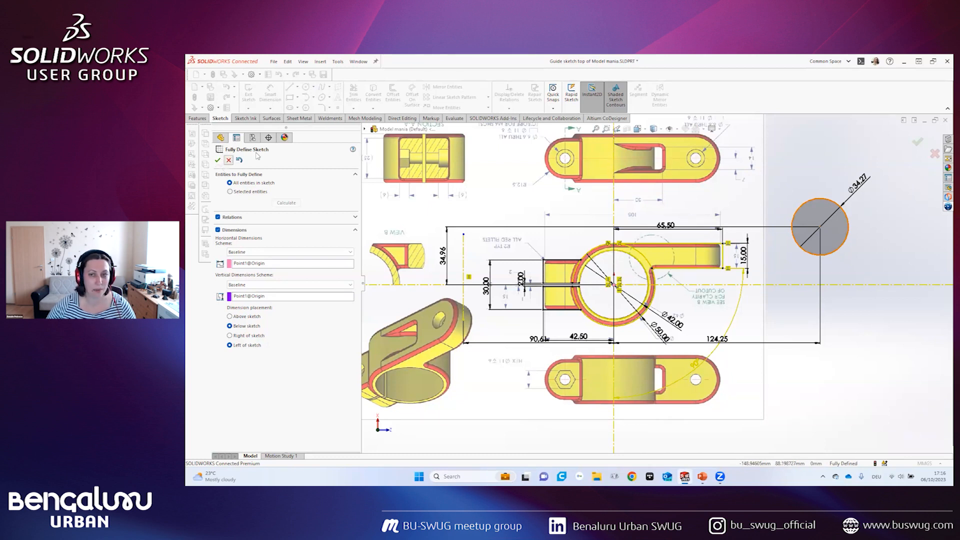
left_click(228, 160)
- Delete the trial circle outside the drawing image and exit the top guide sketch
left_click(849, 223)
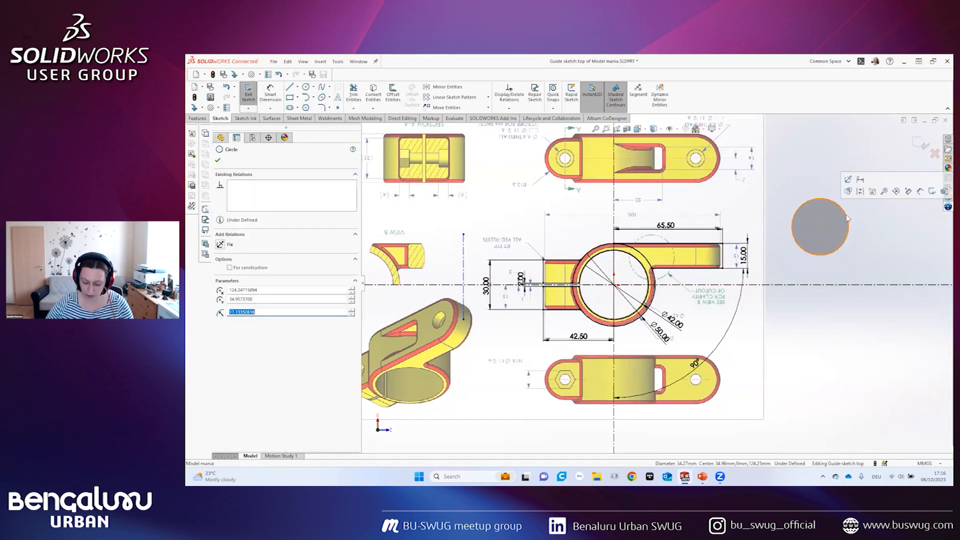
key("Delete")
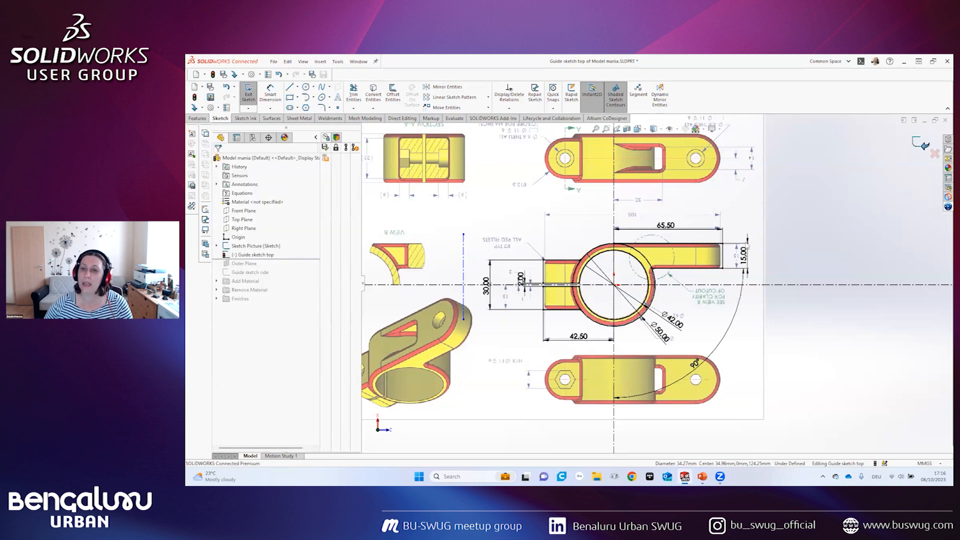
left_click(921, 143)
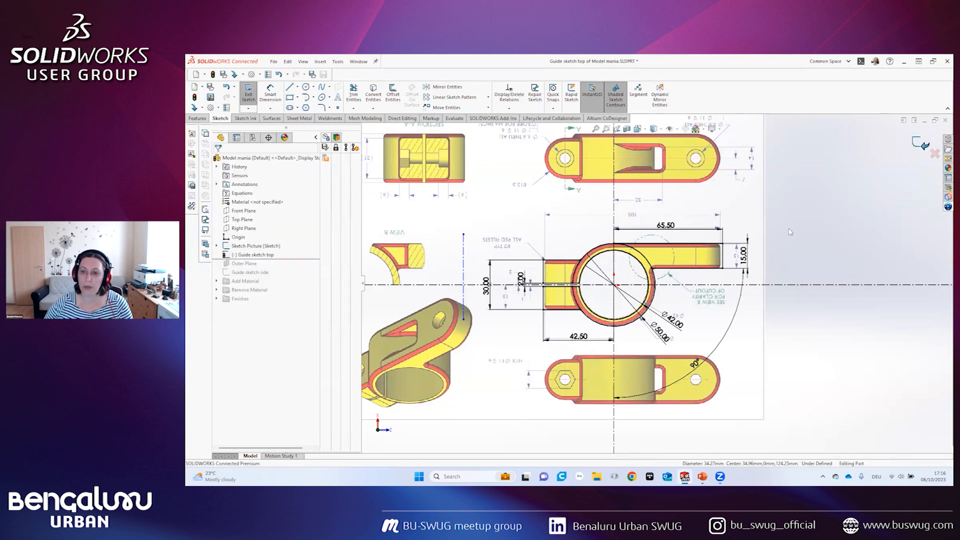
- Hide the sketch picture and show Guide sketch top in the model view
scroll(702, 278, "up", 1)
mouse_move(702, 278)
middle_mouse_down()
mouse_move(629, 259)
mouse_move(586, 228)
middle_mouse_up()
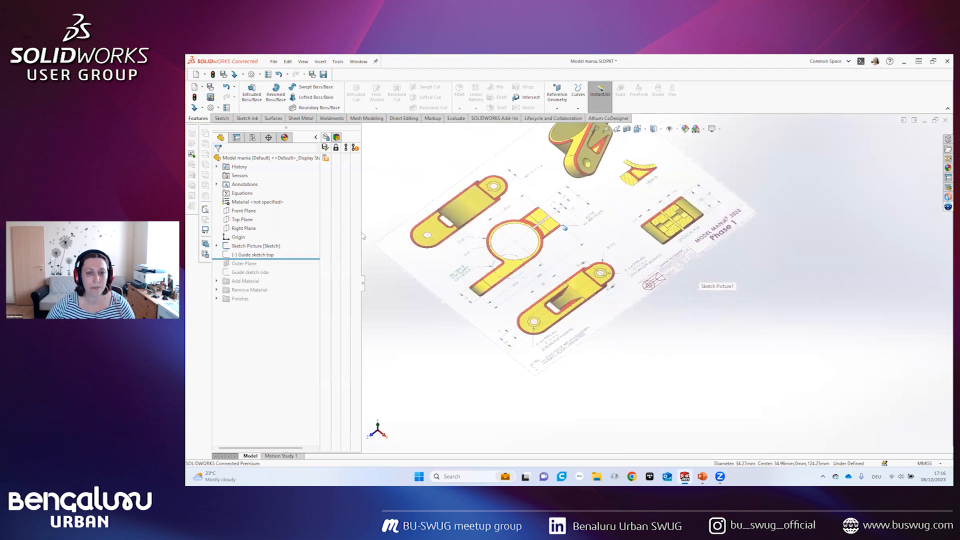
left_click(256, 254)
left_click(267, 239)
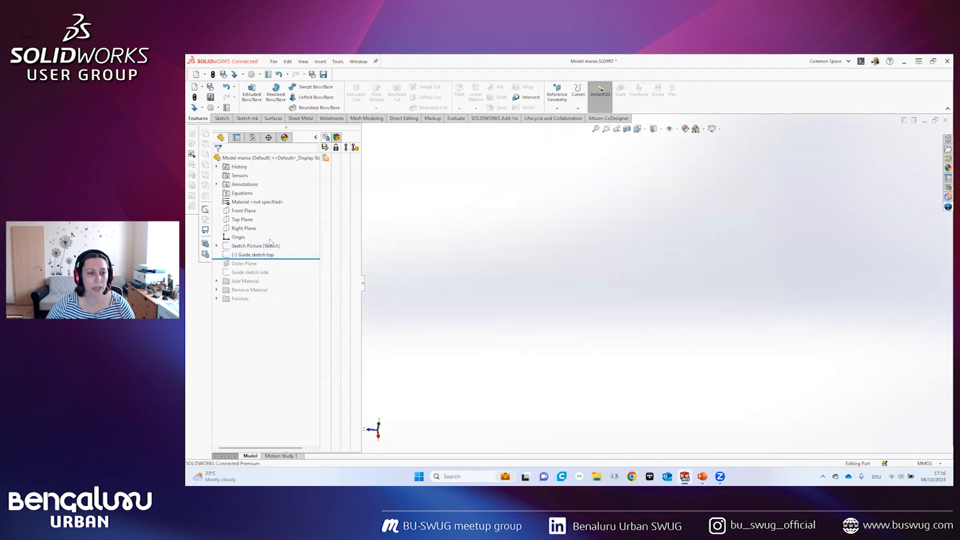
left_click(256, 255)
left_click(428, 288)
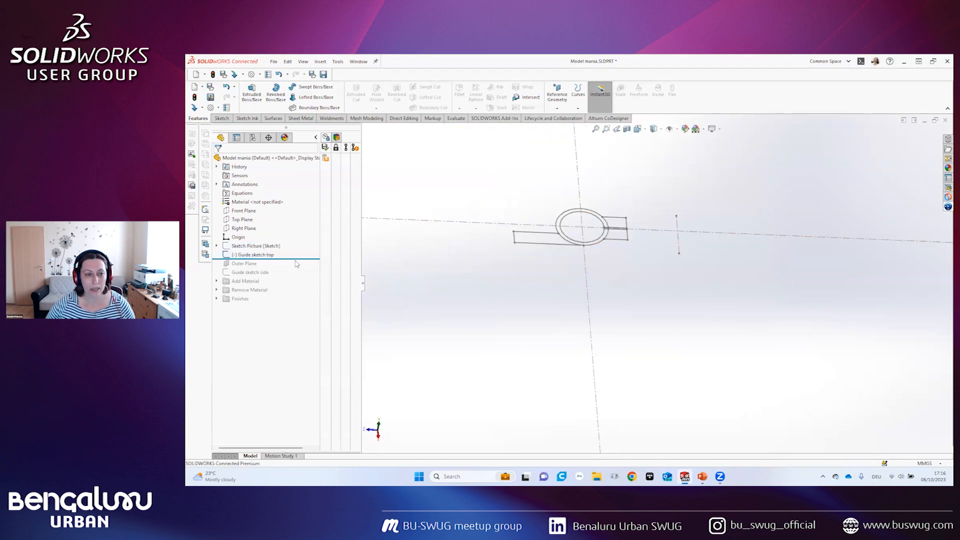
- Roll the history forward past the Finishes folder and inspect the complete bracket together with the top guide sketch
left_click_drag(297, 260, 287, 306)
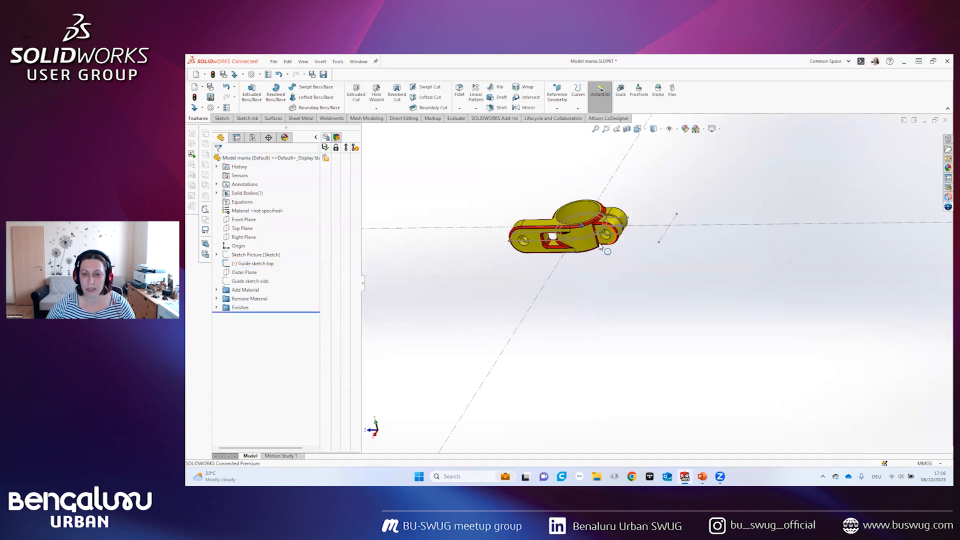
scroll(601, 245, "down", 2)
middle_click_drag(602, 245, 592, 246)
middle_click_drag(419, 320, 429, 313)
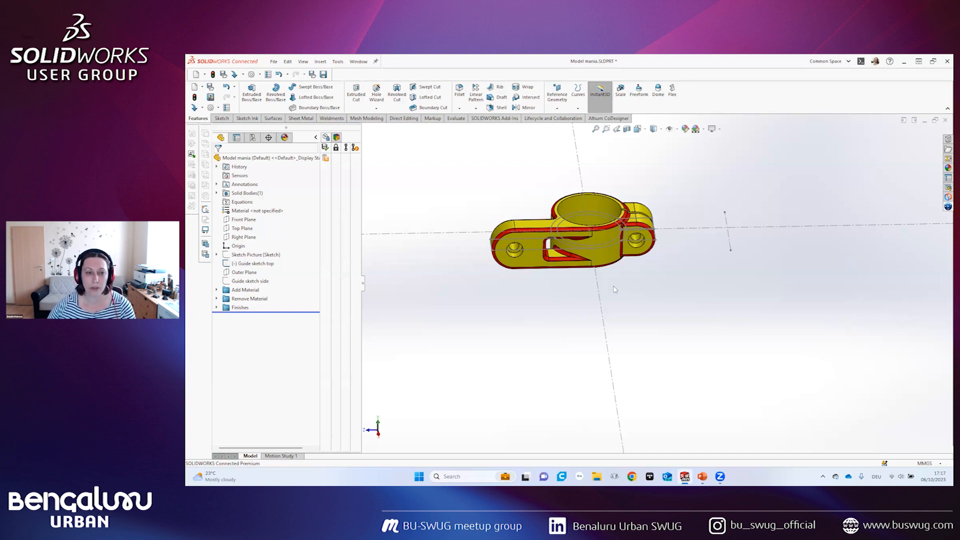
mouse_move(442, 285)
middle_mouse_down()
mouse_move(517, 275)
mouse_move(455, 287)
middle_mouse_up()
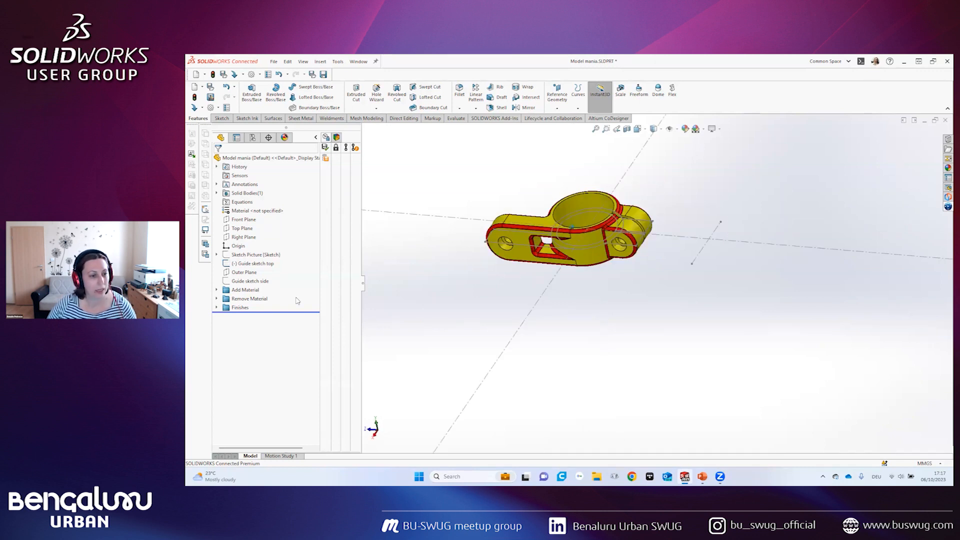
- Examine how Guide sketch side and Outer Plane relate to the outer face of the bracket
left_click(254, 282)
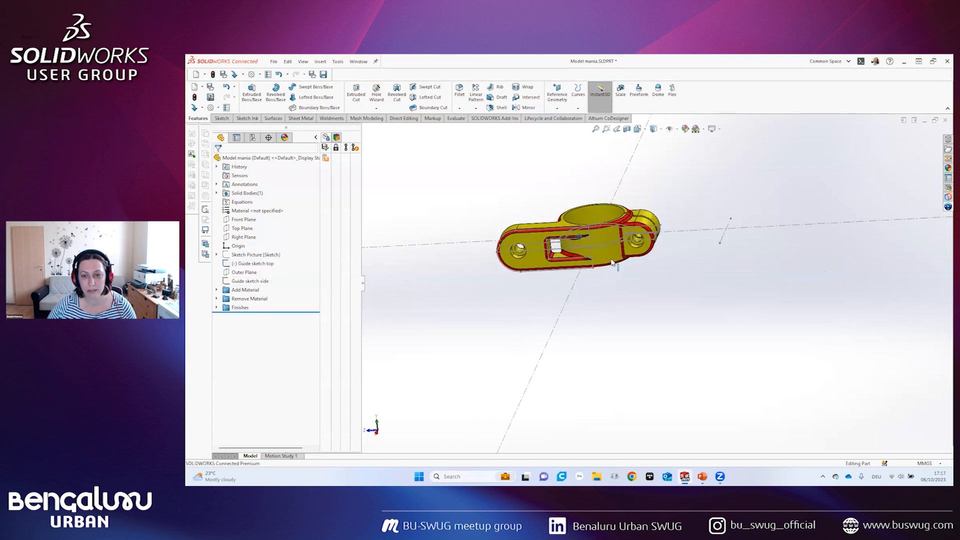
middle_click_drag(608, 266, 638, 260)
scroll(638, 260, "down", 2)
scroll(467, 316, "down", 2)
middle_click_drag(503, 323, 462, 309)
scroll(467, 316, "up", 2)
scroll(462, 309, "up", 3)
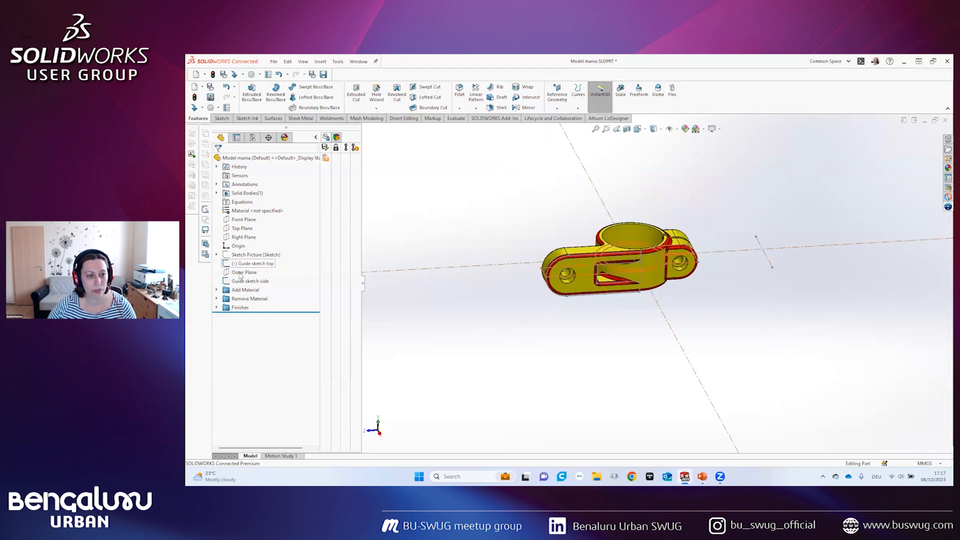
mouse_move(241, 275)
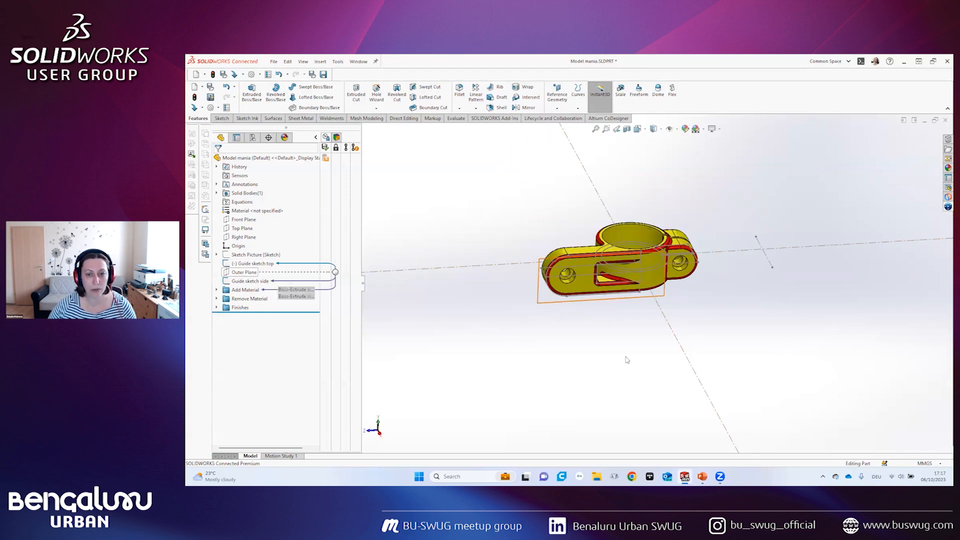
- Examine how Outer Plane lies along the outer face of the bracket's side arm
scroll(525, 325, "down", 3)
middle_click_drag(649, 257, 734, 276)
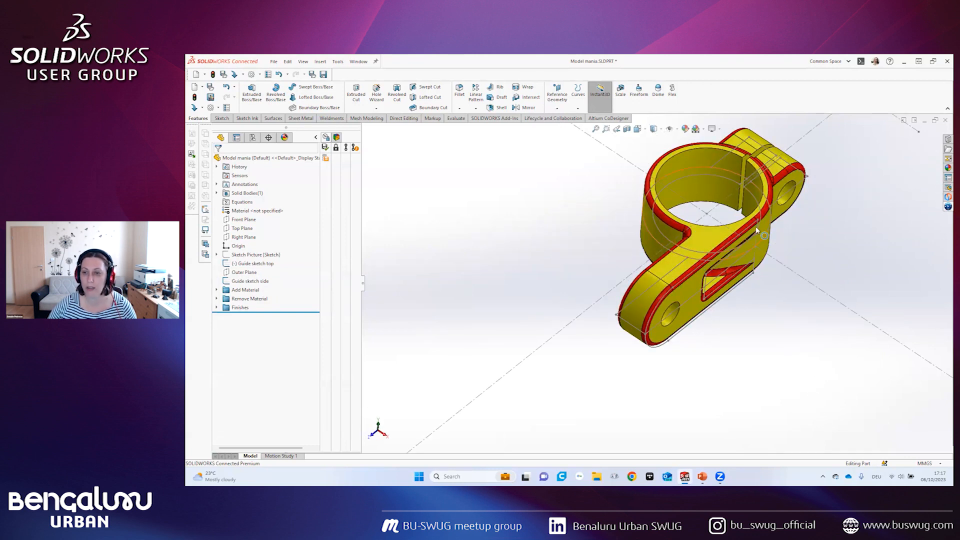
left_click(240, 273)
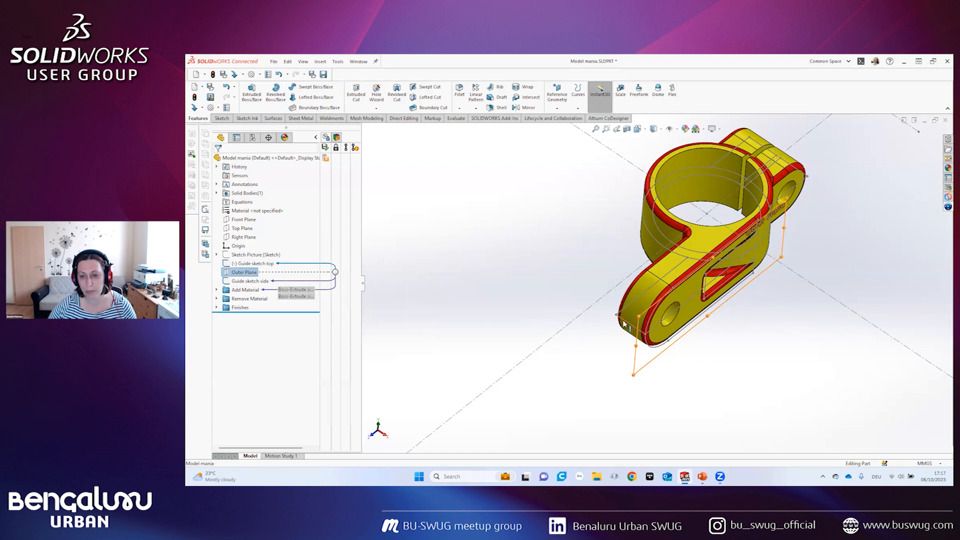
left_click(727, 362)
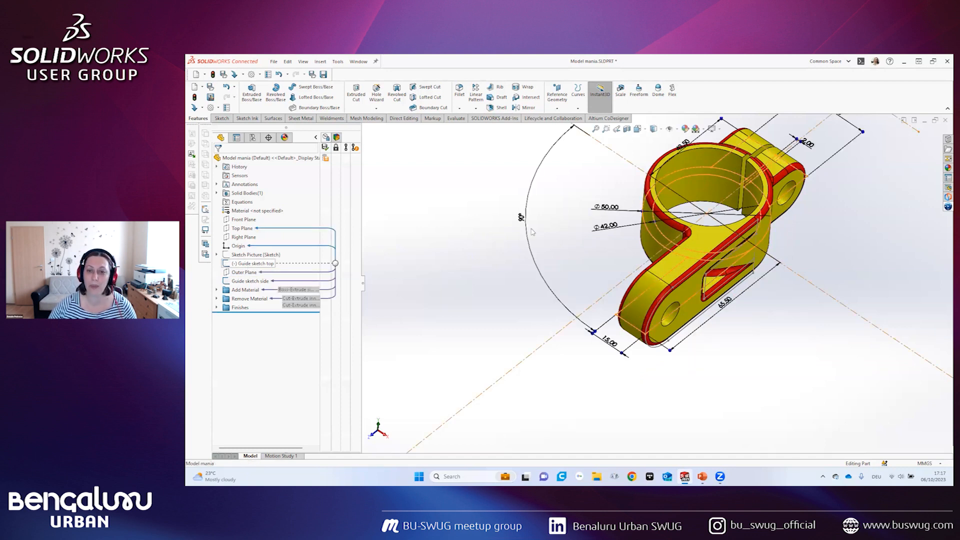
- Set the angle dimension of Guide sketch top to 80°, rebuild the part, and inspect the rotated side arm against the Right Plane
middle_click_drag(536, 200, 529, 185)
double_click(529, 186)
type("80")
key("Return")
left_click(476, 205)
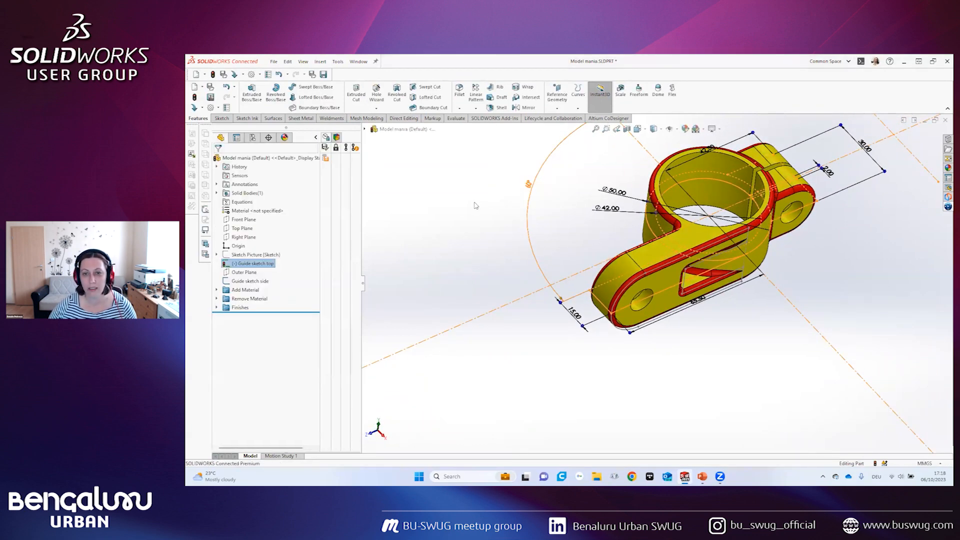
left_click(476, 205)
left_click(213, 75)
middle_click_drag(639, 319, 332, 288)
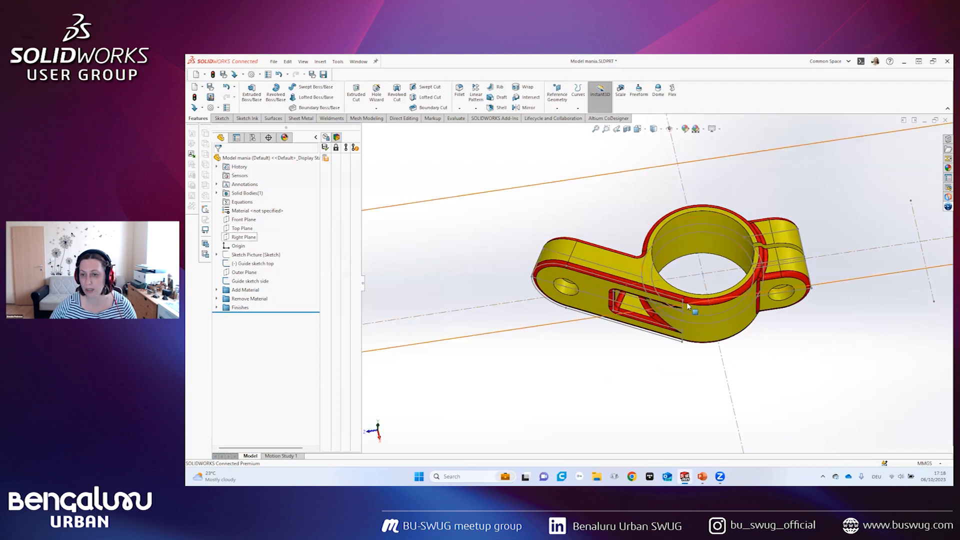
scroll(687, 309, "up", 3)
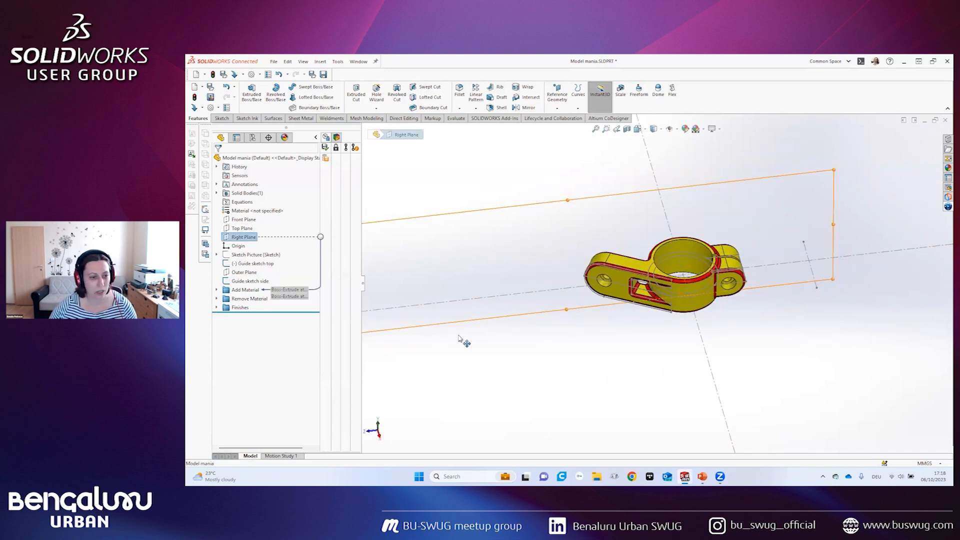
left_click(501, 363)
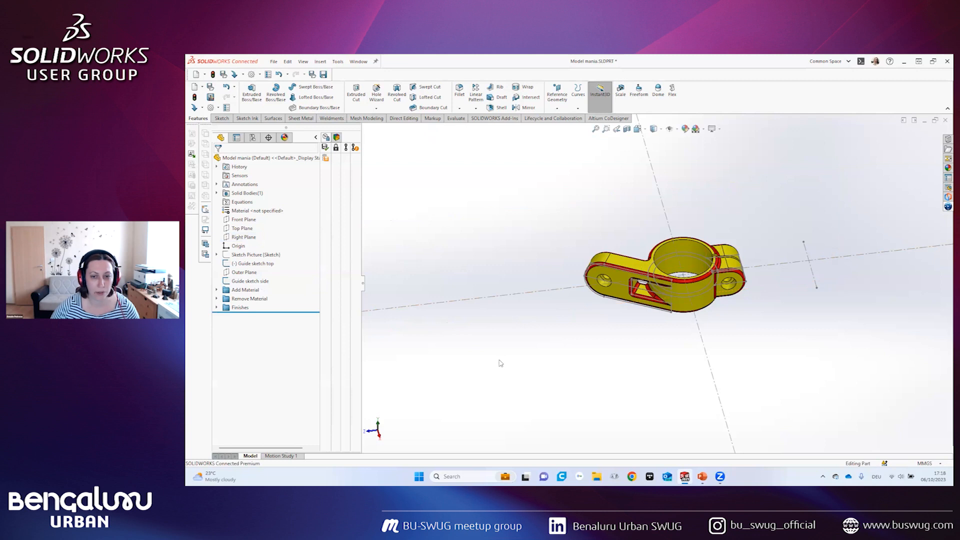
- Set the angle dimension of Guide sketch top to 90° and rebuild the bracket
left_click(247, 281)
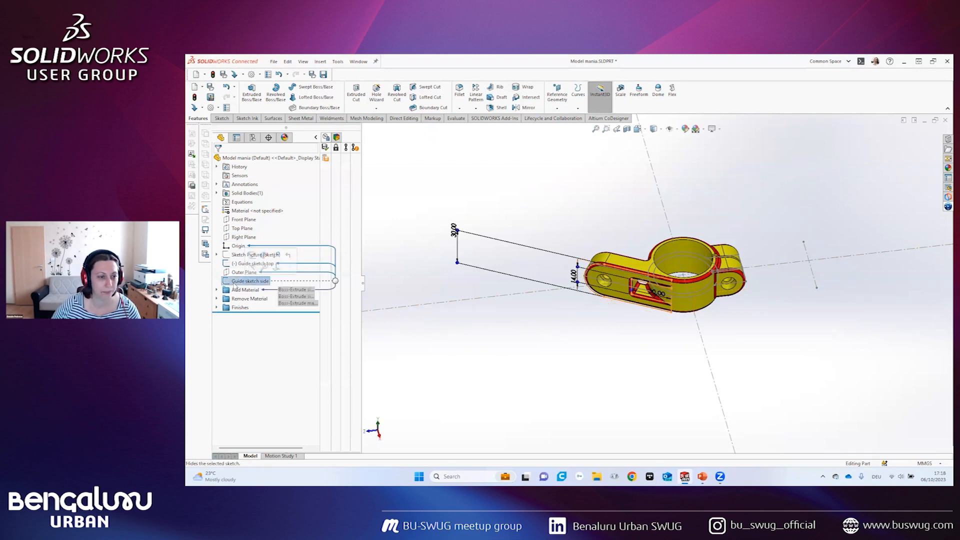
scroll(613, 249, "down", 3)
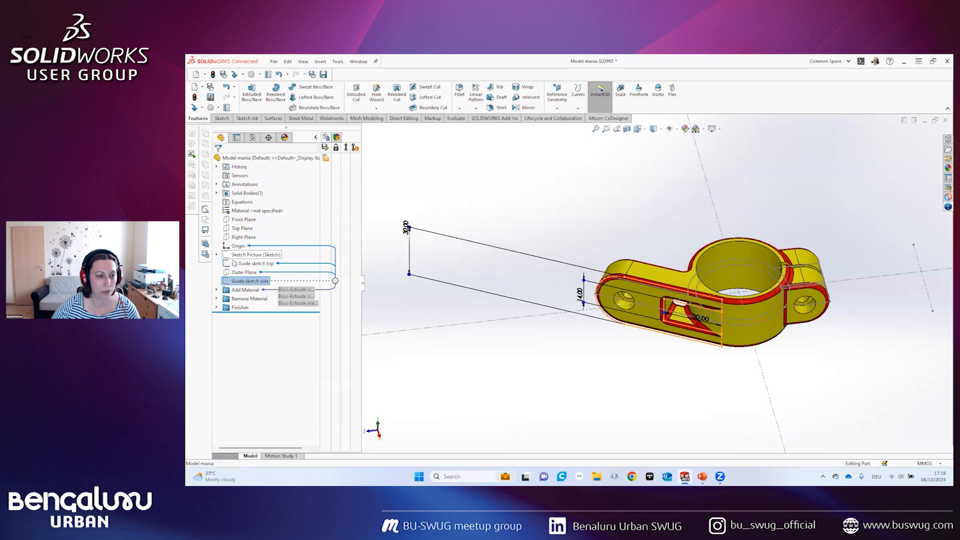
left_click(625, 234)
double_click(614, 240)
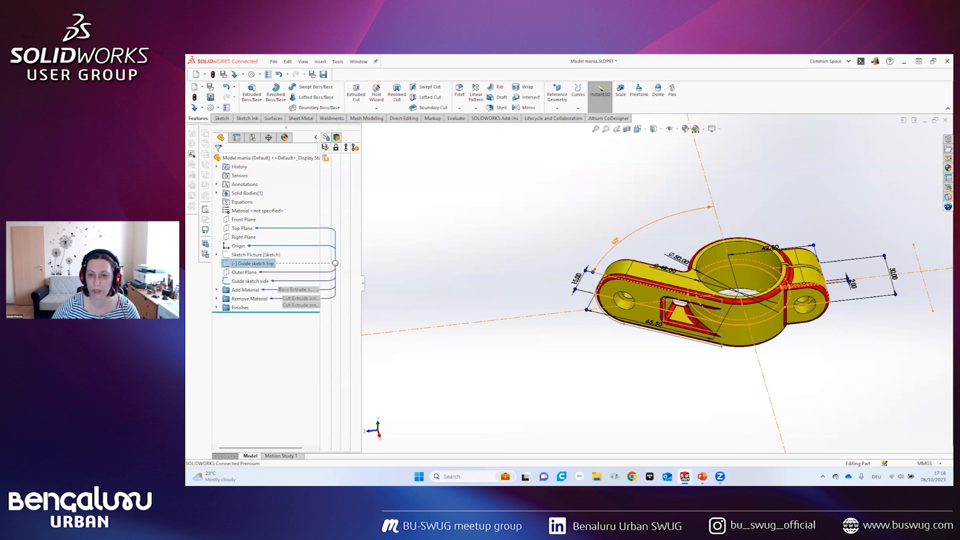
type("90")
key("Return")
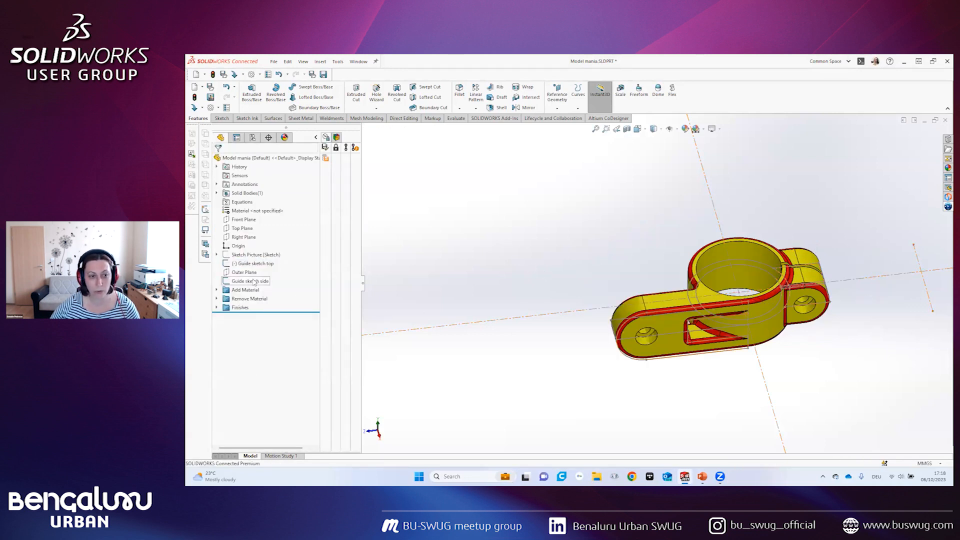
- Set the angle between the side arm and the centreline in Guide sketch top to 120° and rebuild
left_click(255, 263)
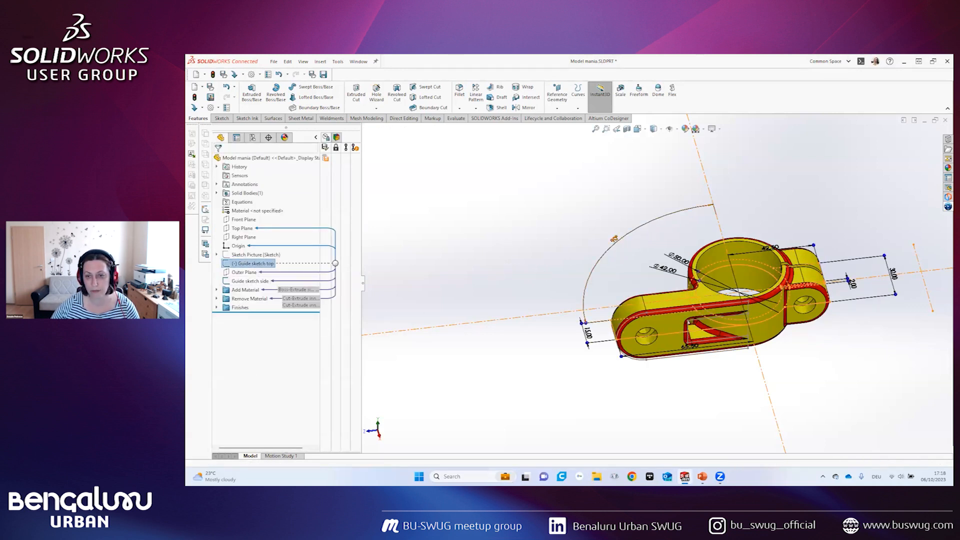
double_click(615, 240)
type("120")
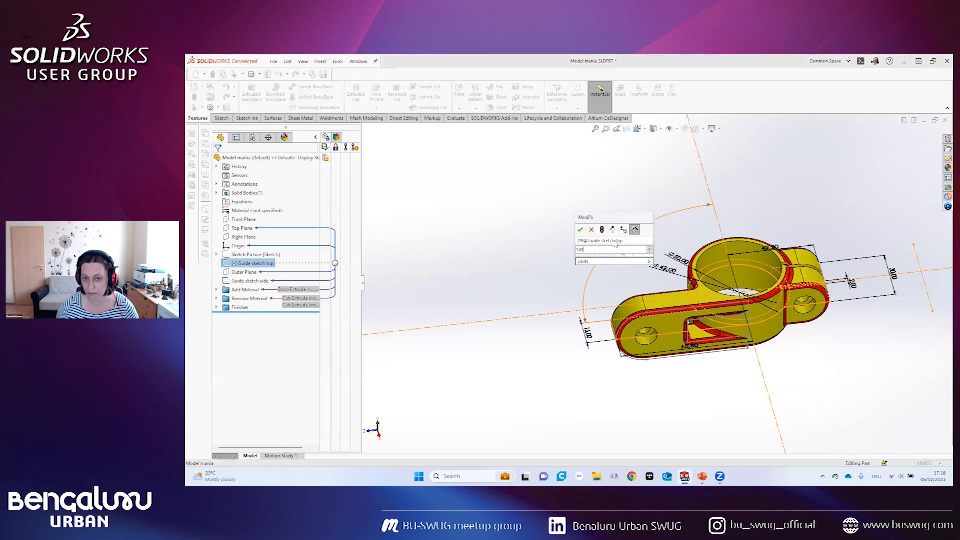
left_click(602, 229)
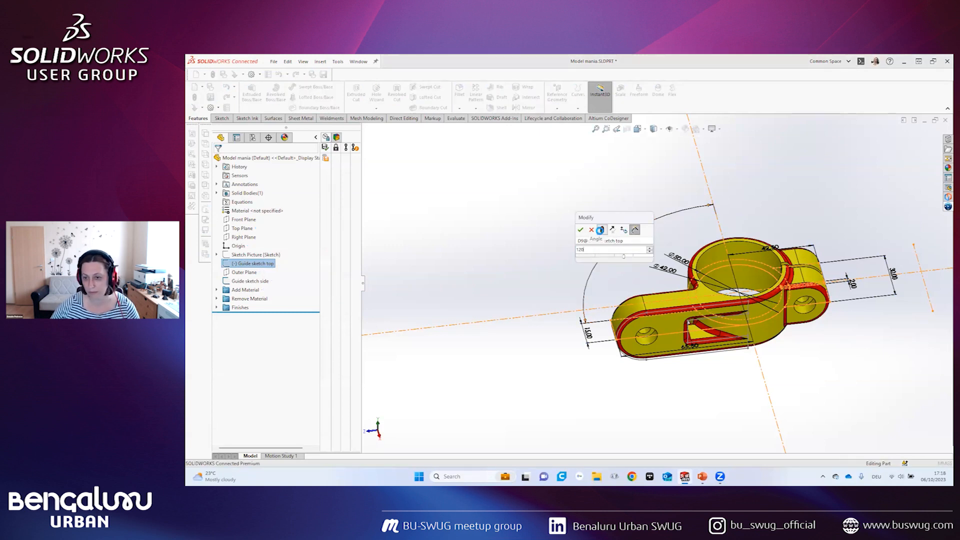
- Return the side arm angle in Guide sketch top to 90° and finish modifying the dimension
double_click(599, 249)
type("90")
key("Return")
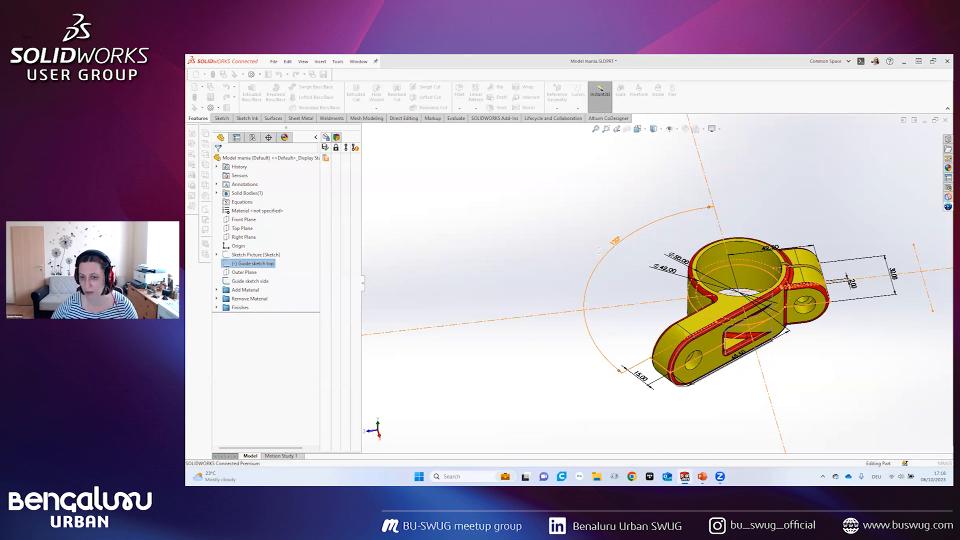
left_click(536, 250)
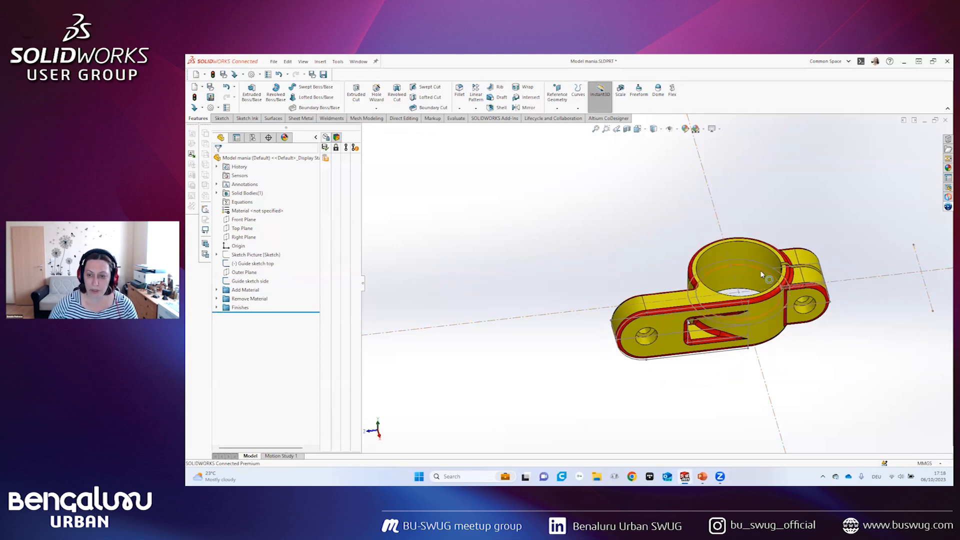
- Hide Guide sketch side and Guide sketch top so only the solid bracket is shown
scroll(760, 273, "up", 2)
scroll(798, 295, "down", 2)
left_click(241, 281)
left_click(243, 269)
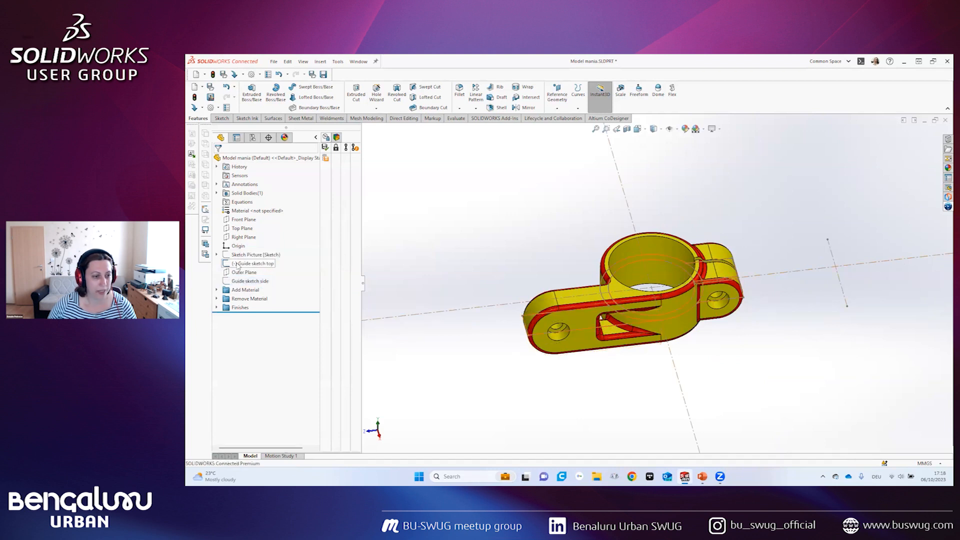
left_click(241, 264)
left_click(244, 251)
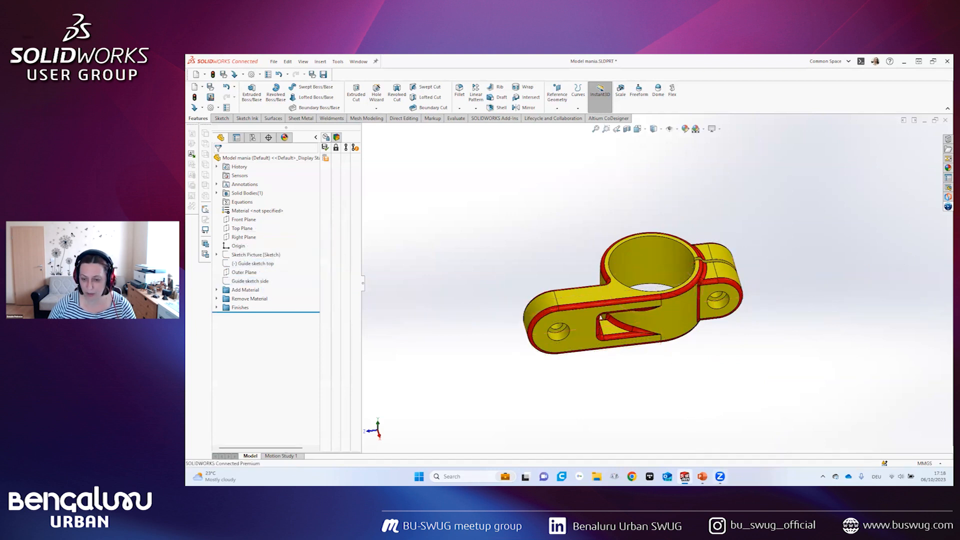
- Switch to the PowerPoint presentation, start the slide show, and advance to slide 8 about the origin of the front panel
left_click(702, 477)
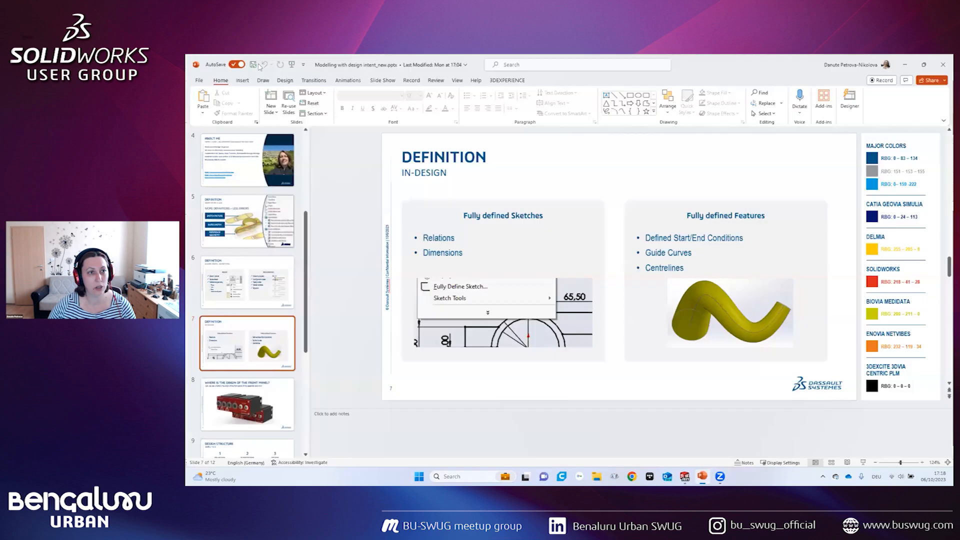
left_click(291, 63)
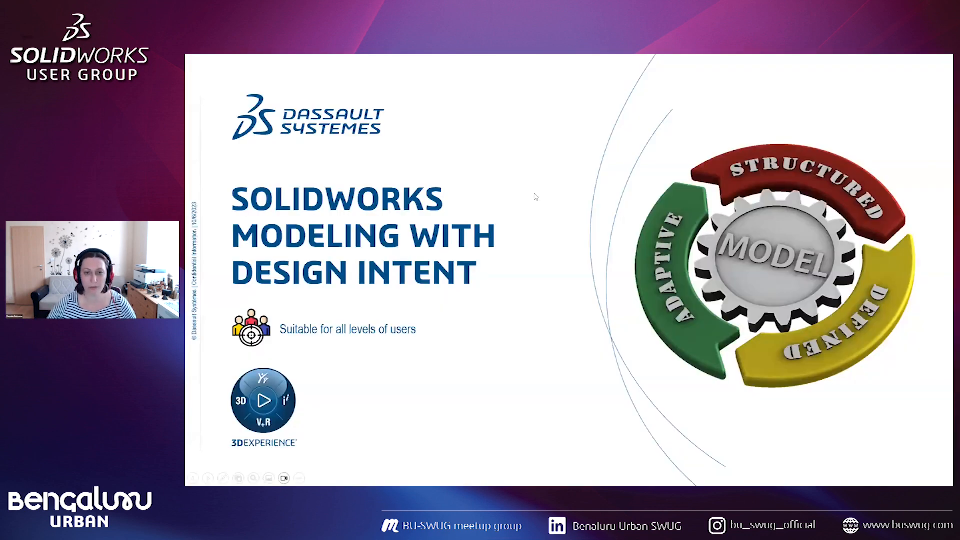
key("Right")
key("Right")
key("Right")
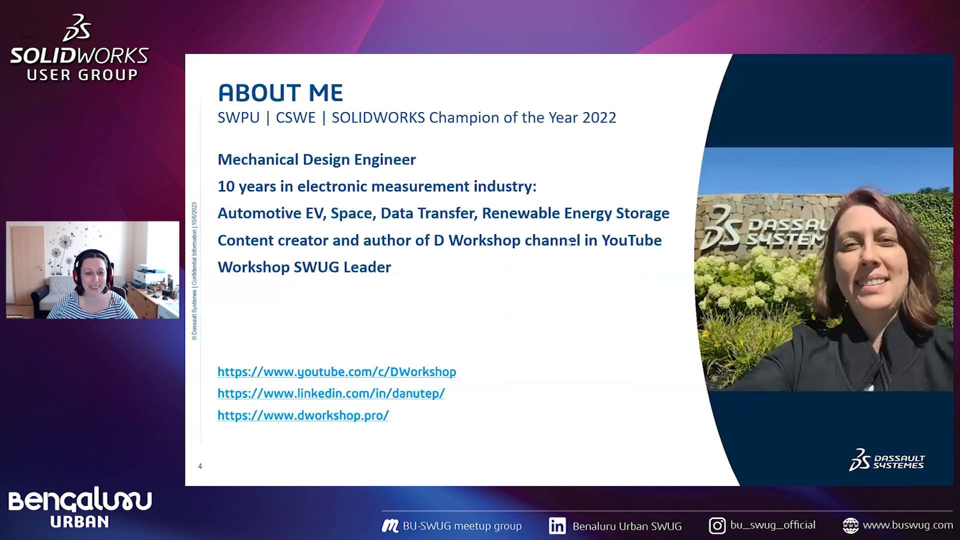
key("Right")
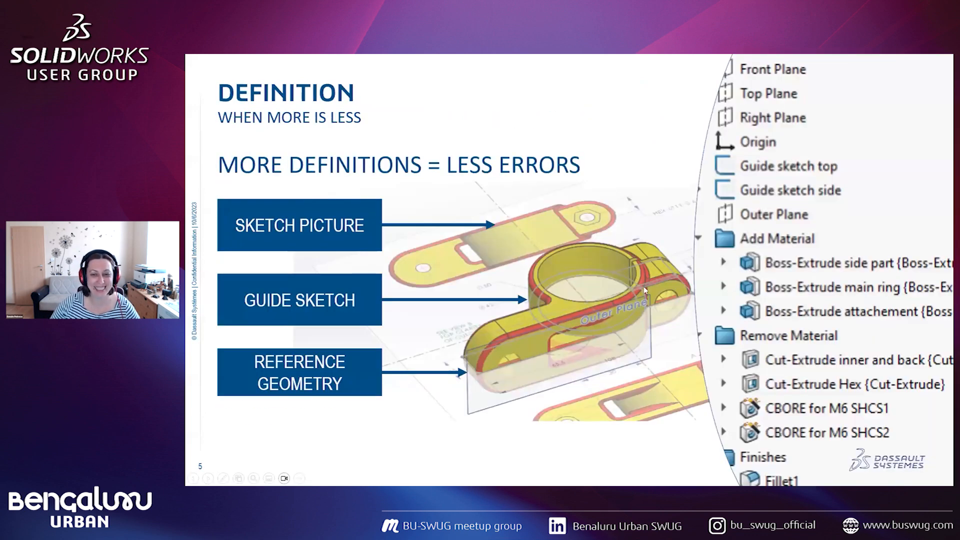
key("Right")
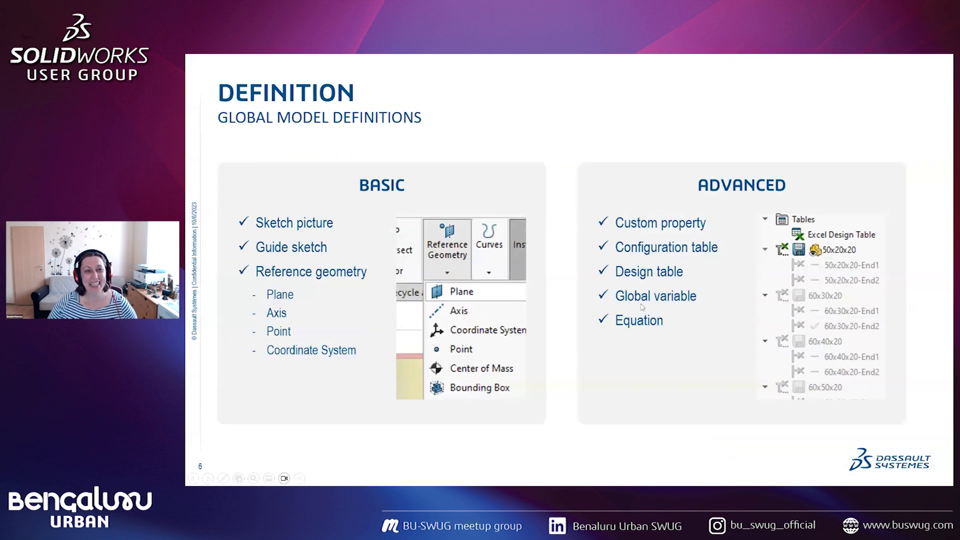
key("Right")
key("Right")
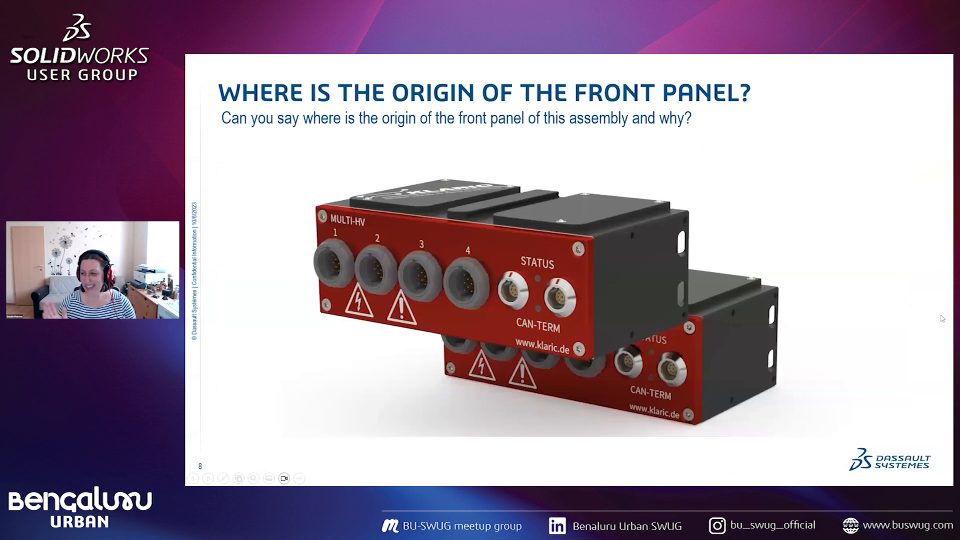